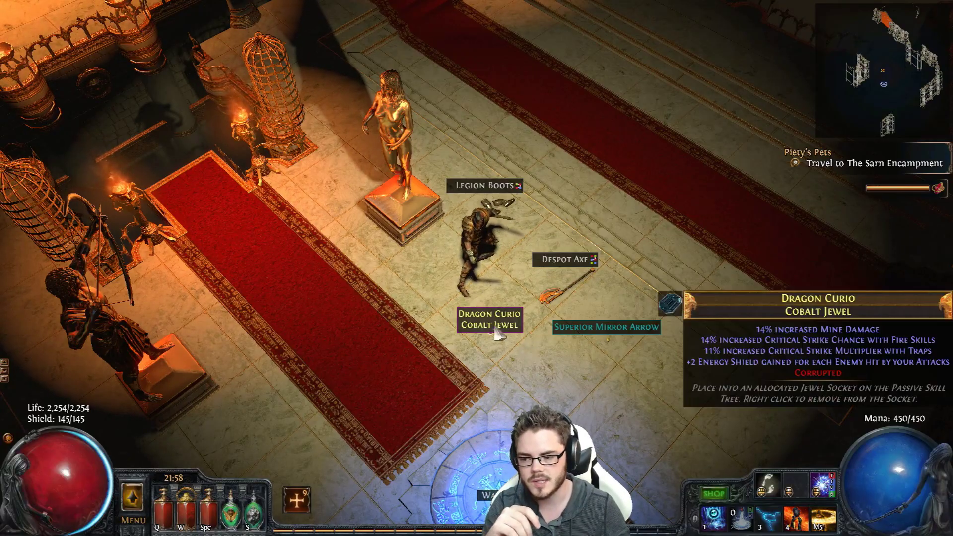
Step: Check the dropped items' tooltips and pick up the corrupted Dragon Curio Cobalt Jewel
mouse_move(590, 339)
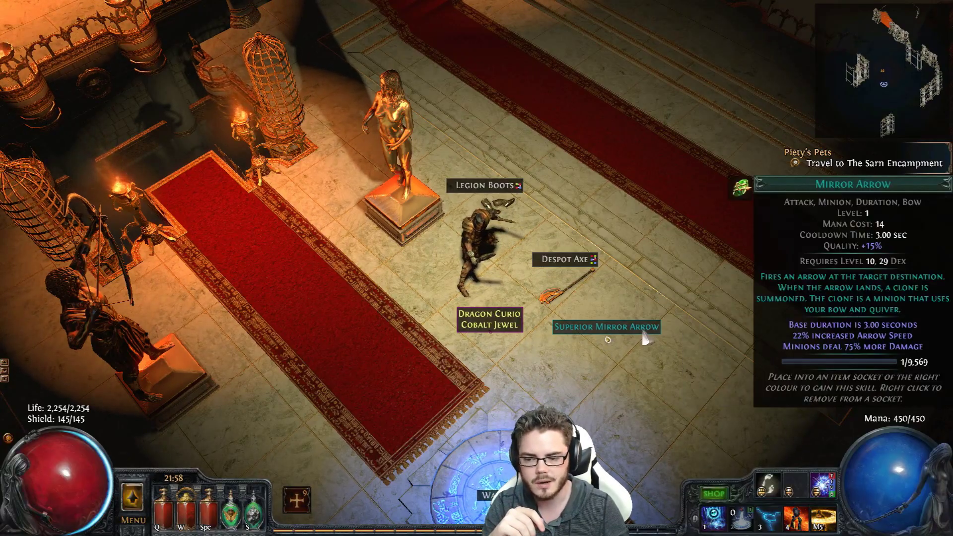
mouse_move(536, 263)
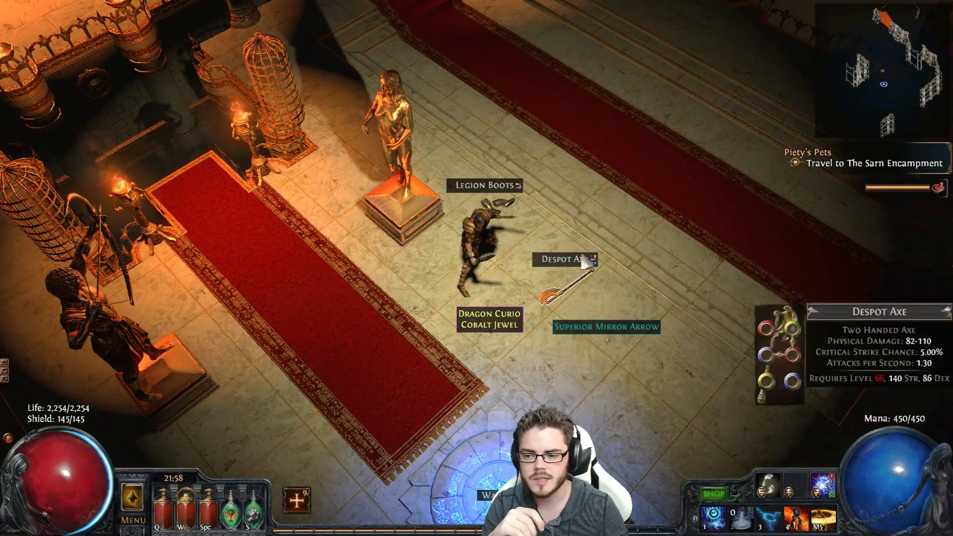
mouse_move(510, 317)
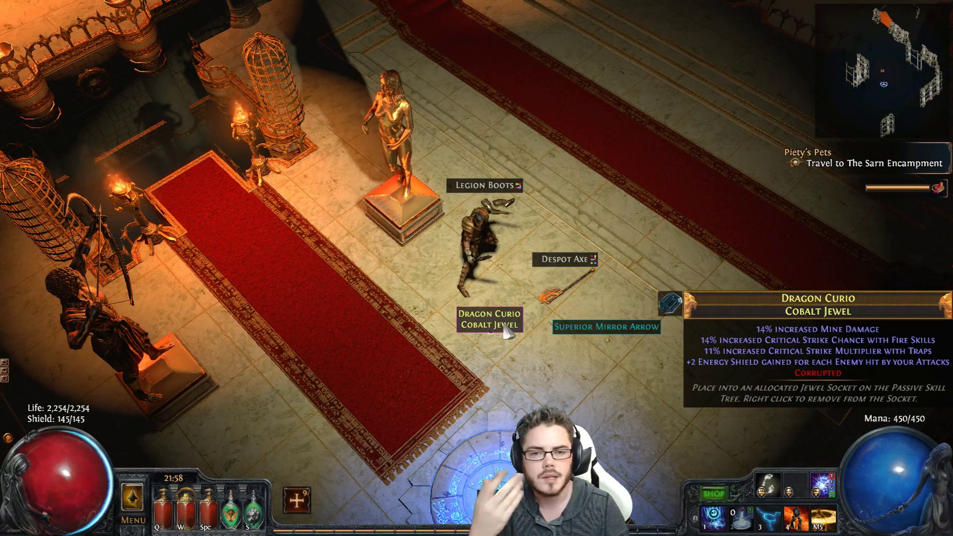
click(500, 323)
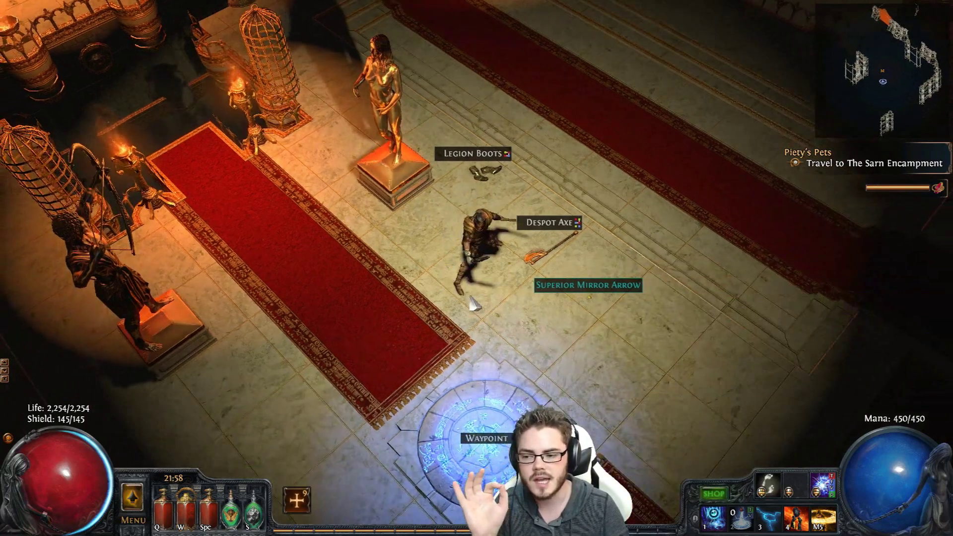
Step: Open and close the inventory, then switch to the ZIGGYD's PoE BETA MASTERSHEET in Chrome
key(i)
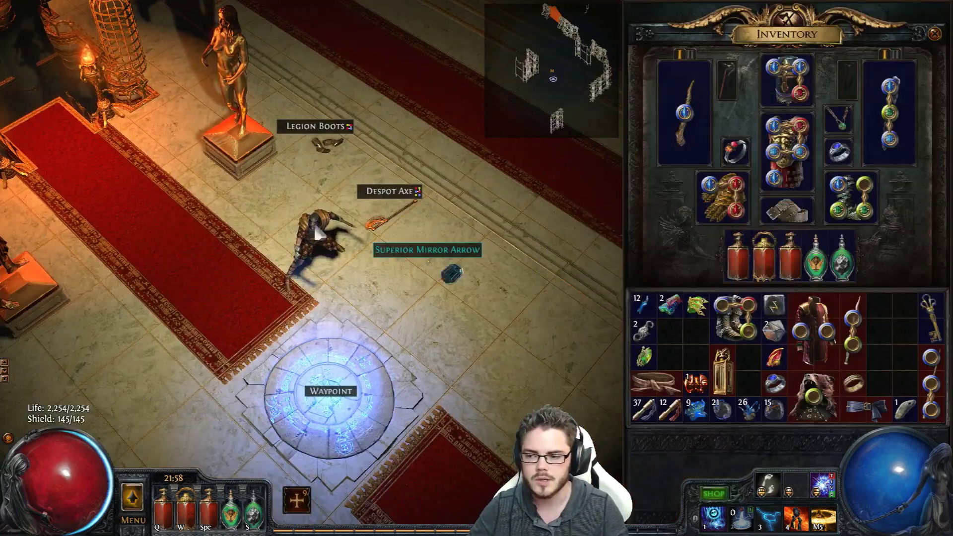
key(i)
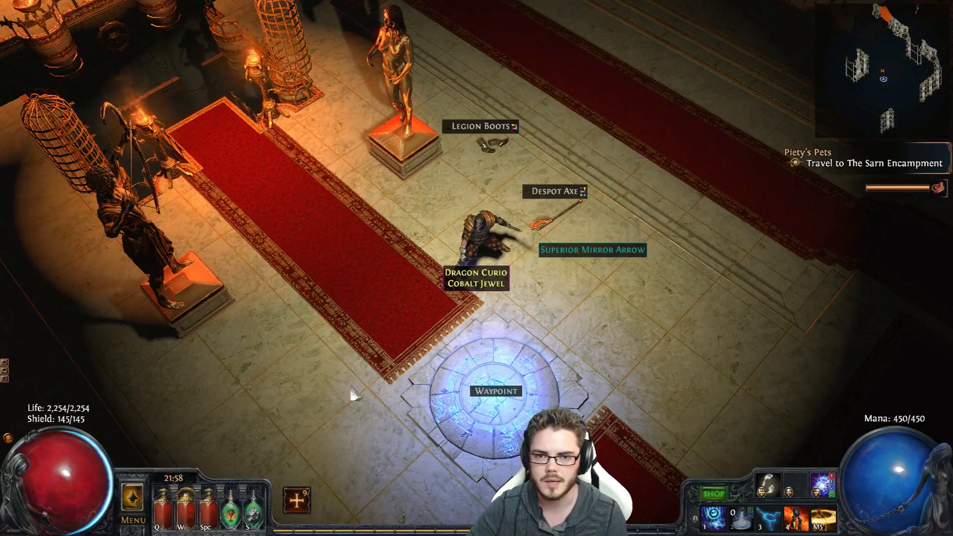
key(alt+Tab)
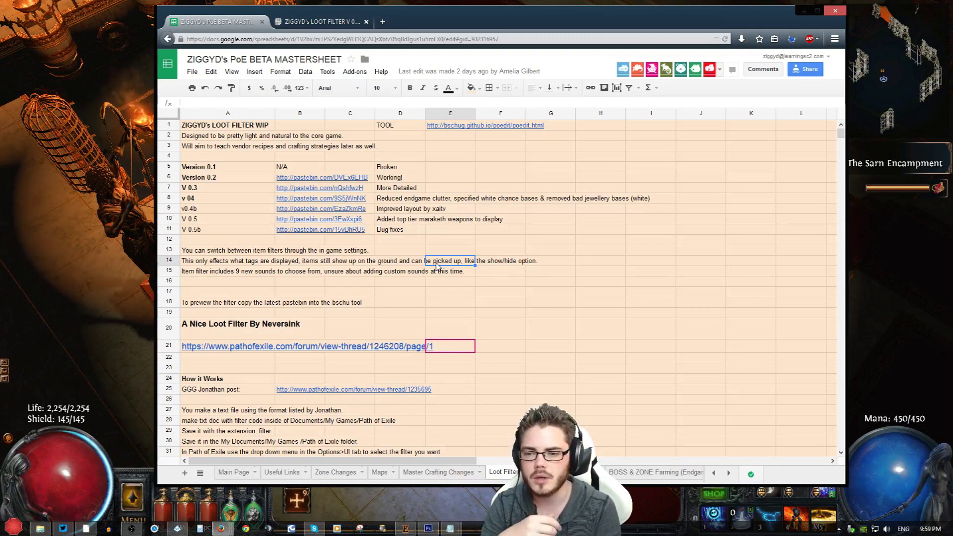
Step: Follow the row 21 link through to the ZIGGYD's LOOT FILTER V 0.5b Pastebin paste
click(234, 350)
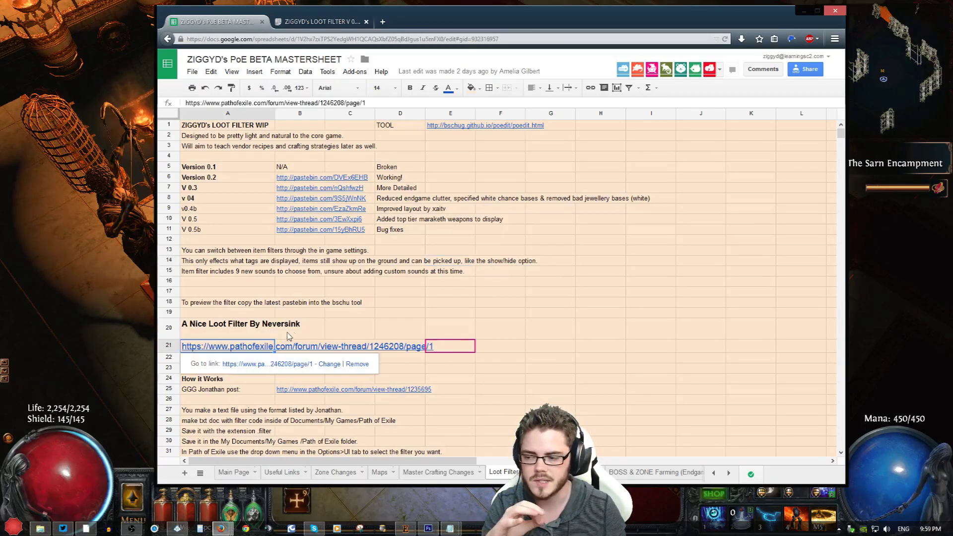
click(328, 328)
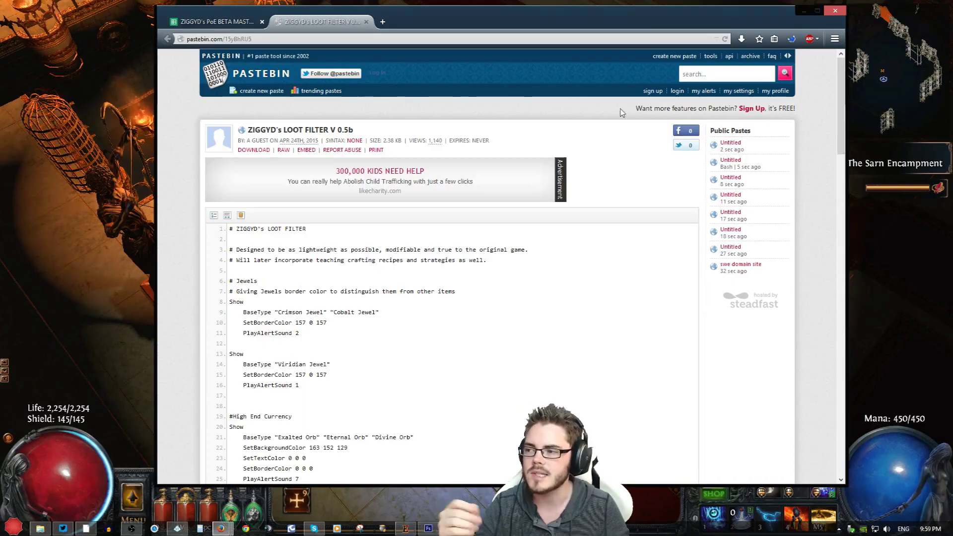
Step: Select all the RAW Paste Data loot-filter text, then switch to the Path of Exile folder
drag(841, 106, 823, 263)
scroll(823, 263, down, 14)
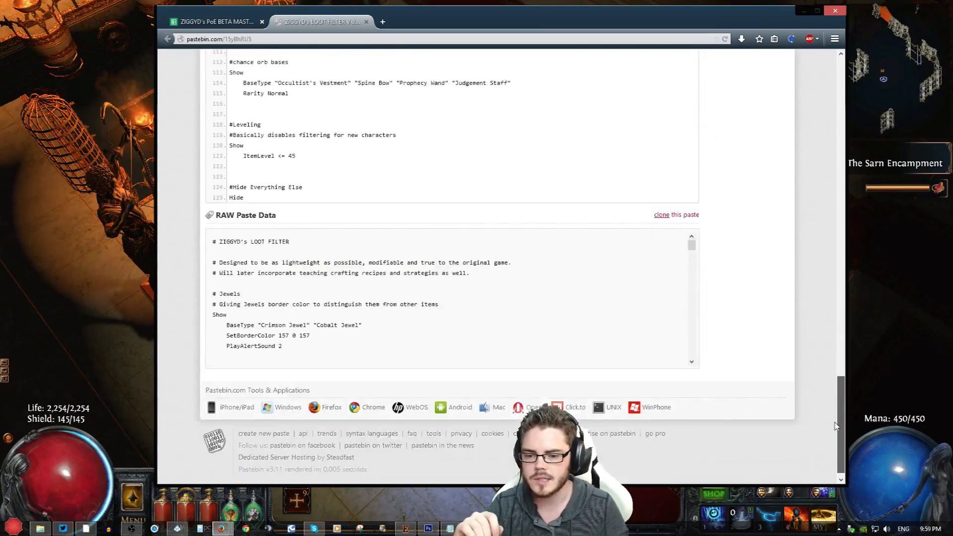
click(386, 290)
scroll(310, 313, up, 8)
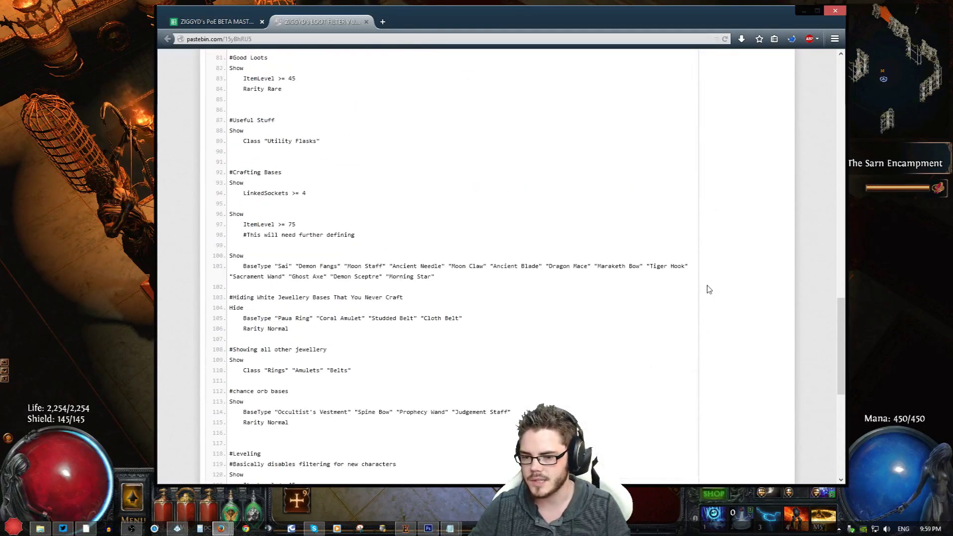
scroll(707, 288, down, 8)
drag(691, 234, 691, 342)
key(ctrl+a)
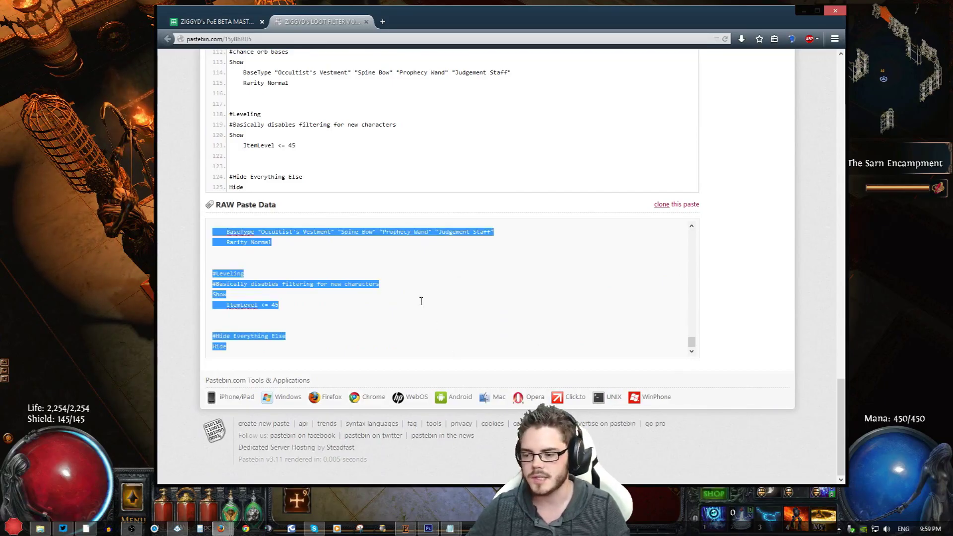
key(alt+Tab)
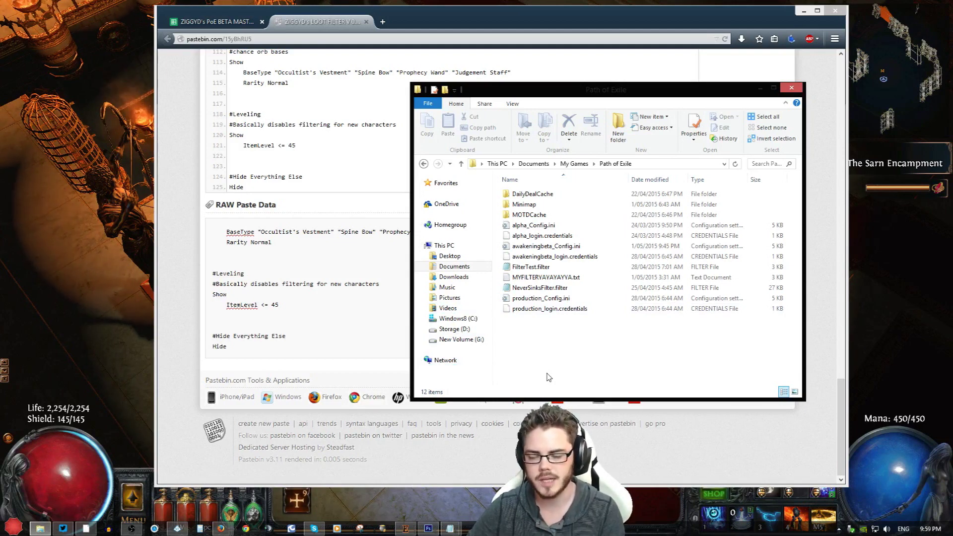
Step: Create a new text document in the folder named VIDEOGUIDEFILTER
right_click(518, 346)
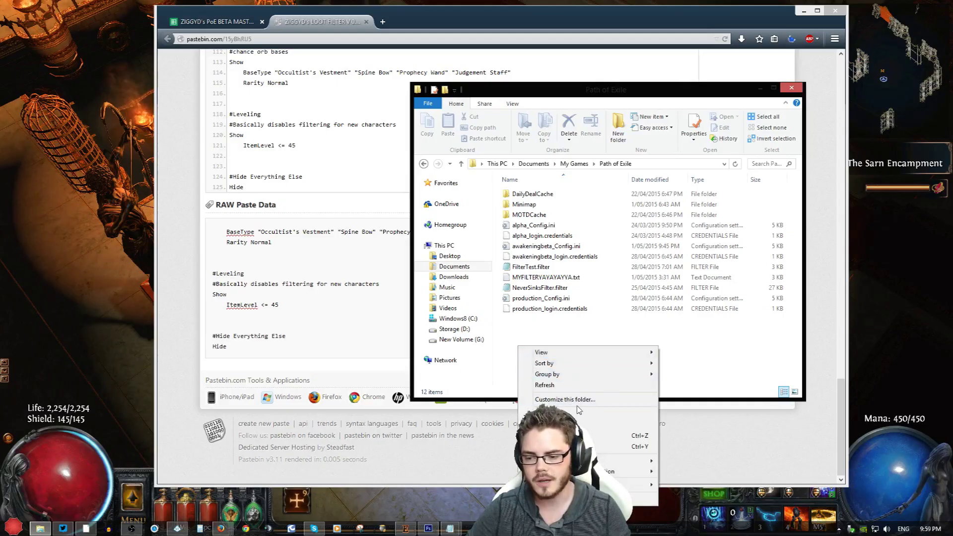
mouse_move(635, 484)
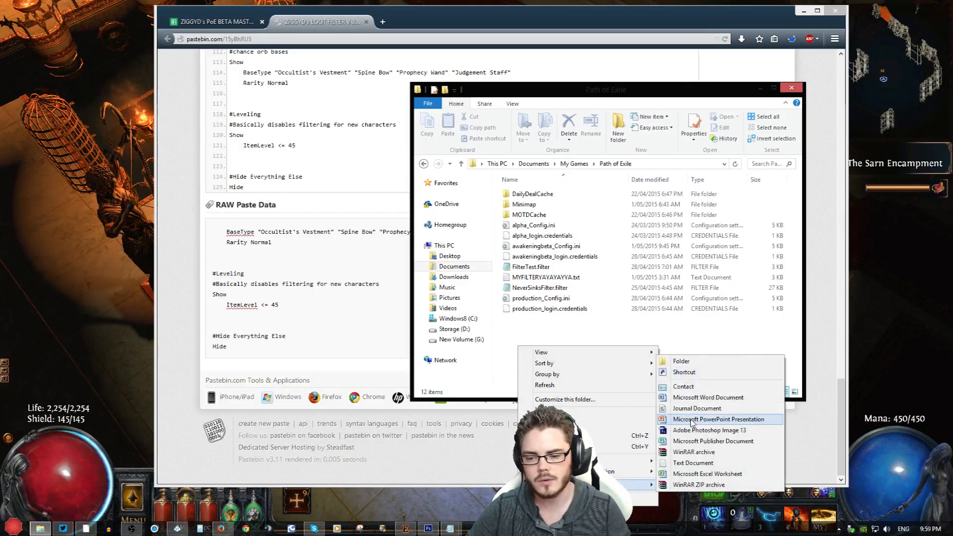
click(697, 464)
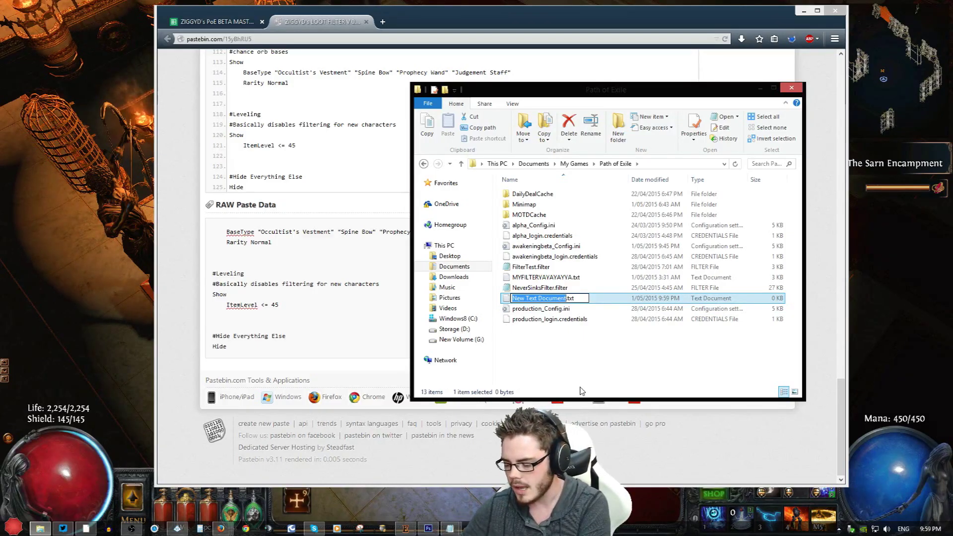
text(VIDEO)
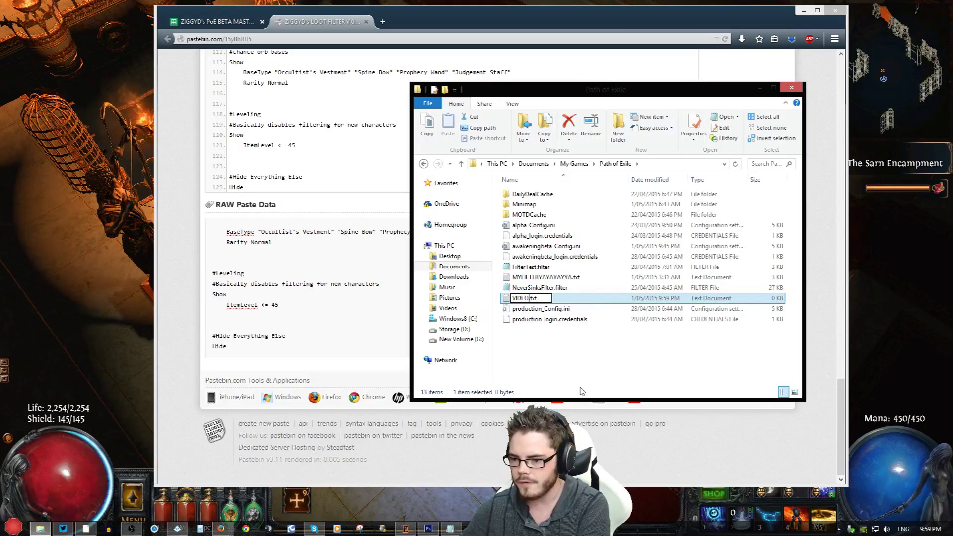
text(GUIDEFILTYER)
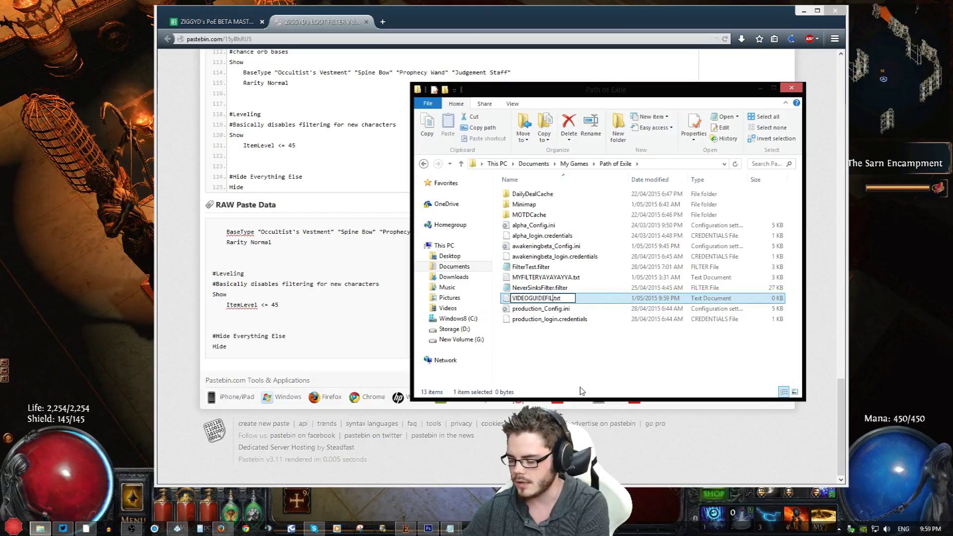
key(BackSpace)
key(BackSpace)
key(BackSpace)
text(ER)
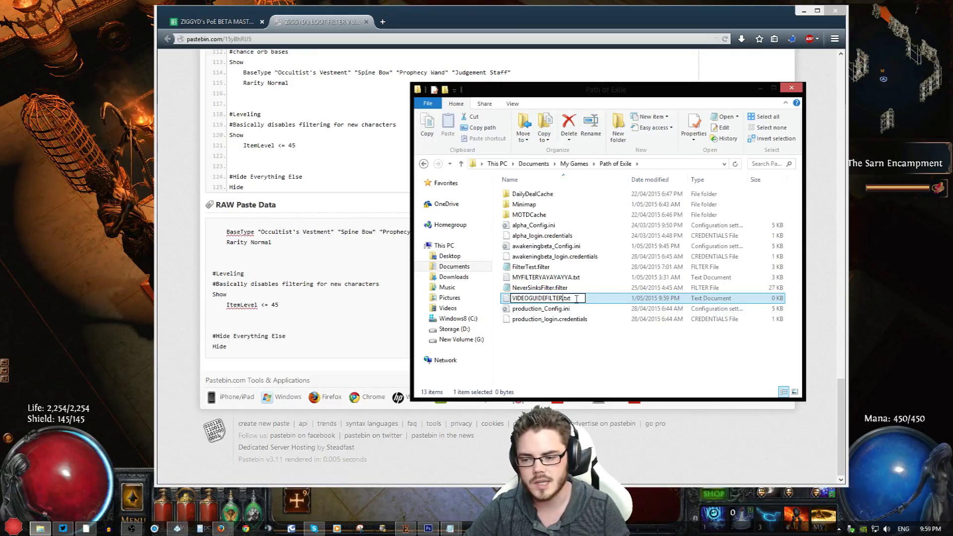
key(Return)
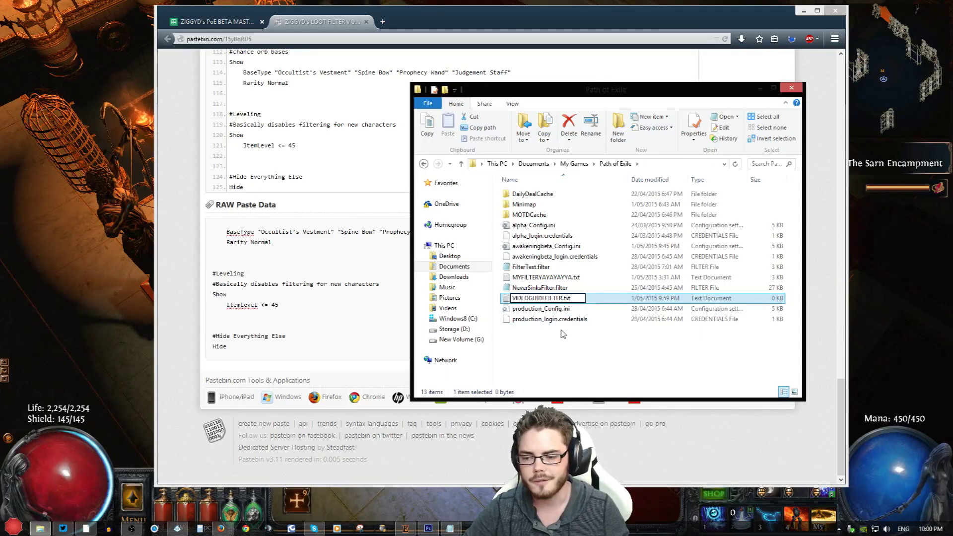
Step: Change the file's extension from .txt to .filter in Properties and confirm the change
right_click(550, 320)
click(579, 314)
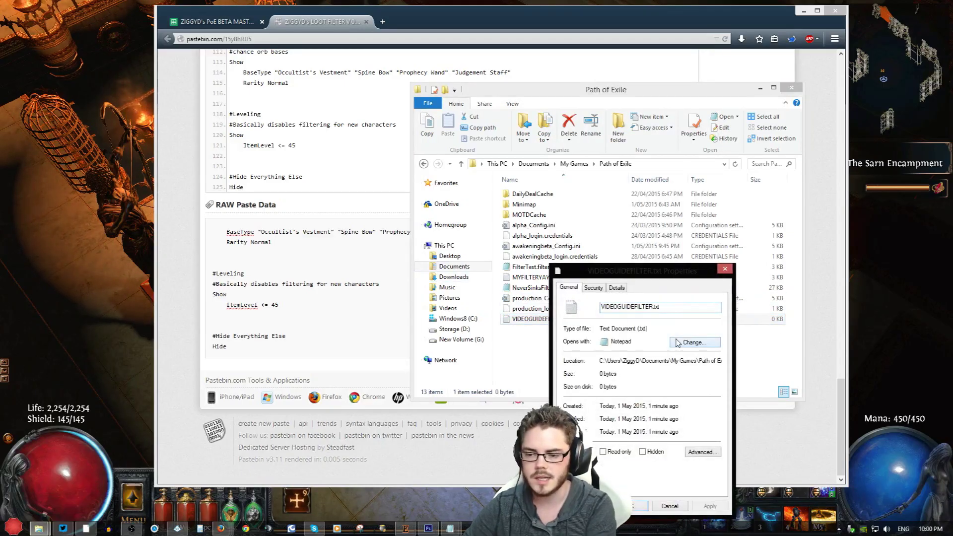
key(BackSpace)
key(BackSpace)
text(filter)
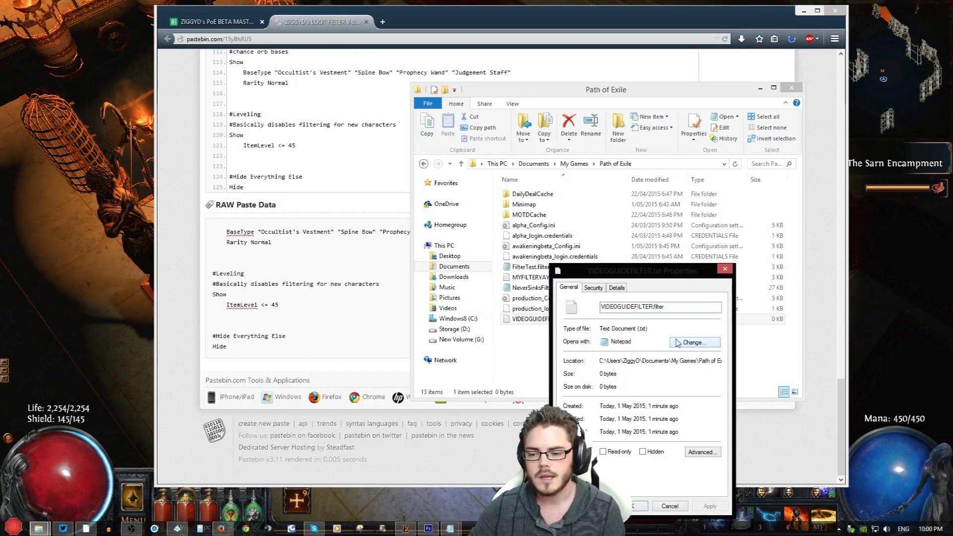
click(640, 507)
click(525, 274)
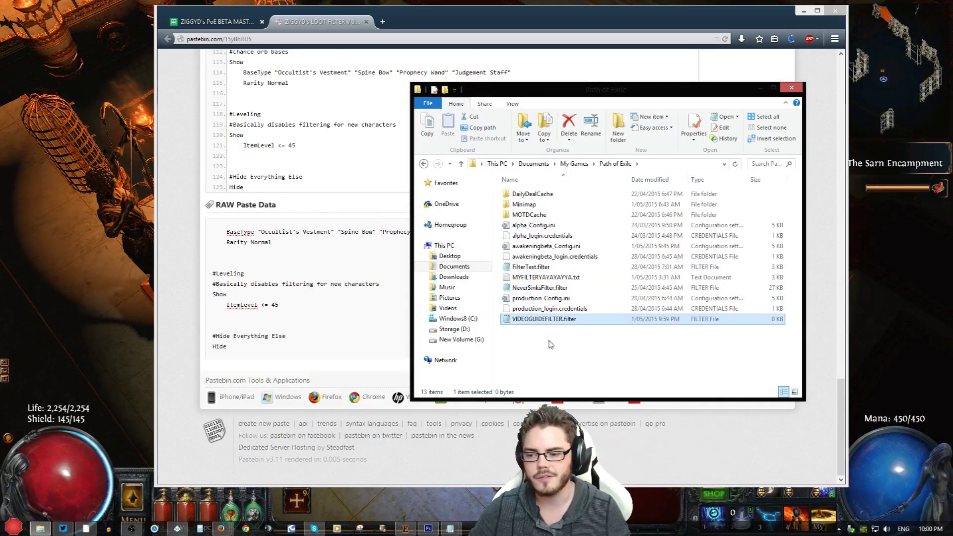
Step: Open VIDEOGUIDEFILTER.filter in Notepad and paste in the copied loot-filter text
right_click(536, 321)
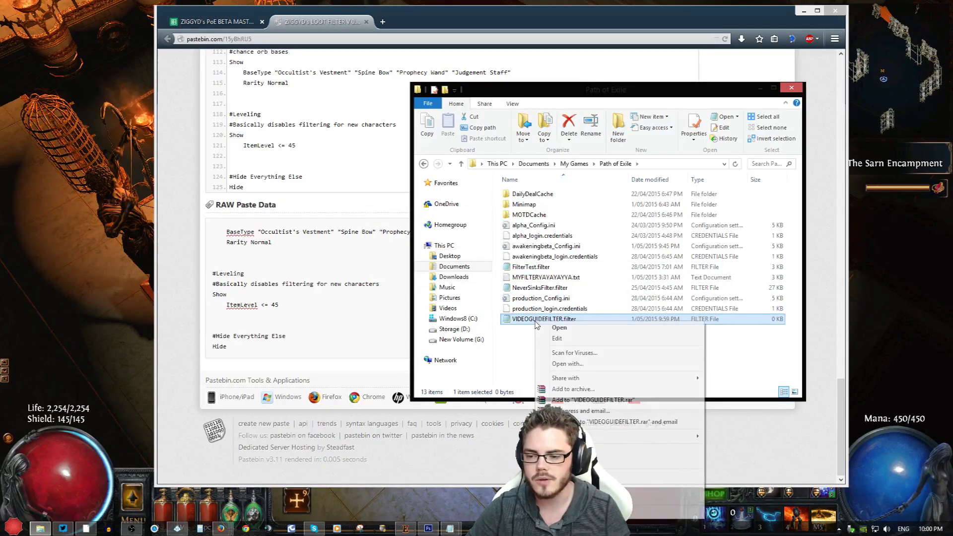
click(567, 363)
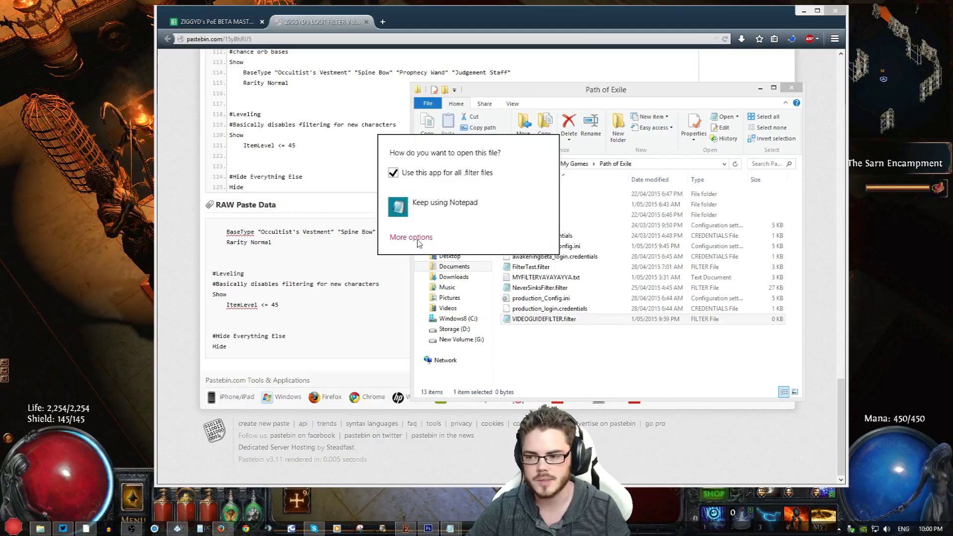
click(575, 350)
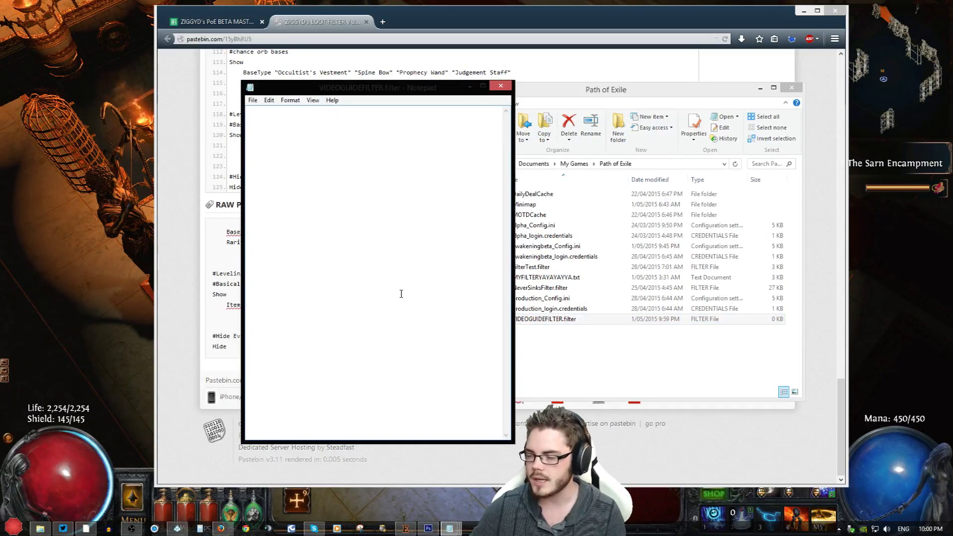
key(ctrl+v)
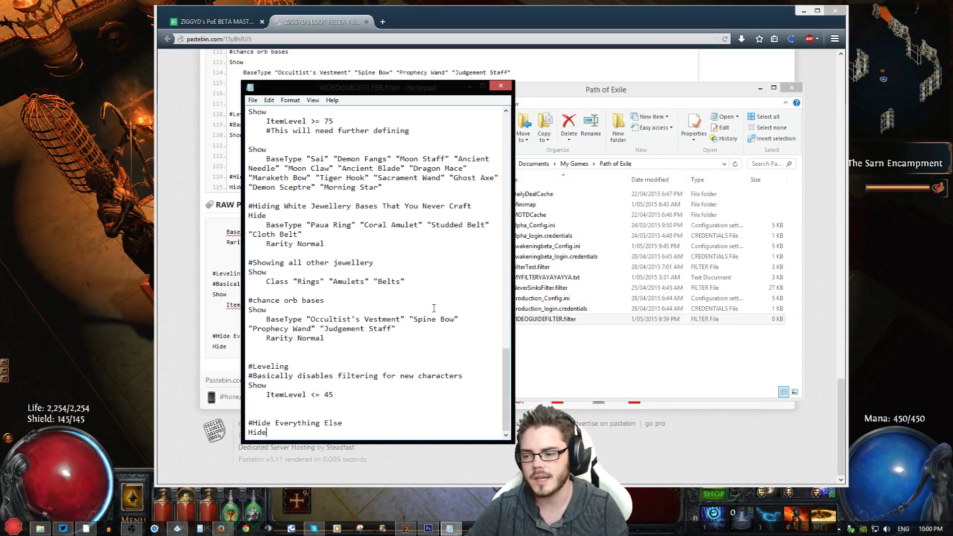
scroll(507, 364, up, 2)
drag(507, 363, 507, 140)
click(403, 206)
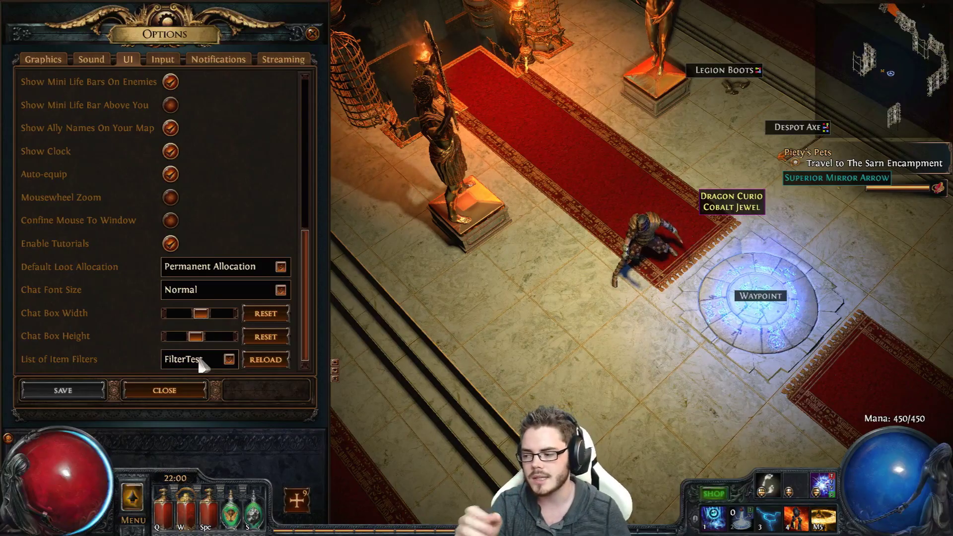
Step: Set List of Item Filters to VIDEOGUIDEFILTER, then switch back to the Path of Exile folder
click(228, 359)
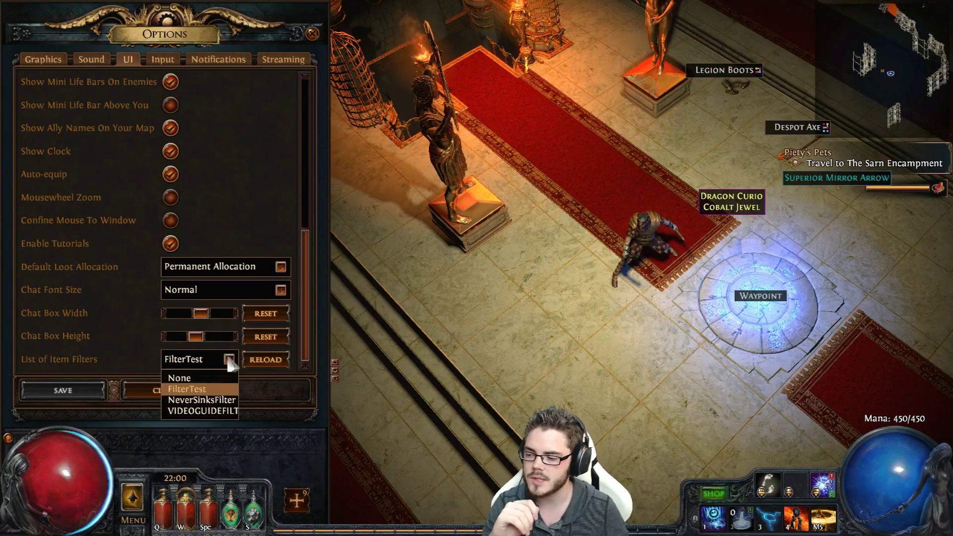
click(213, 412)
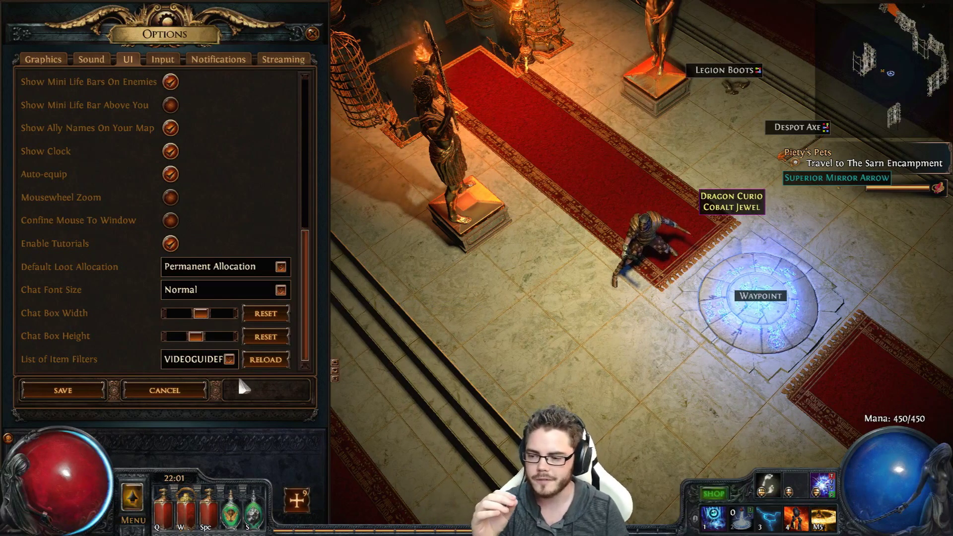
key(alt+Tab)
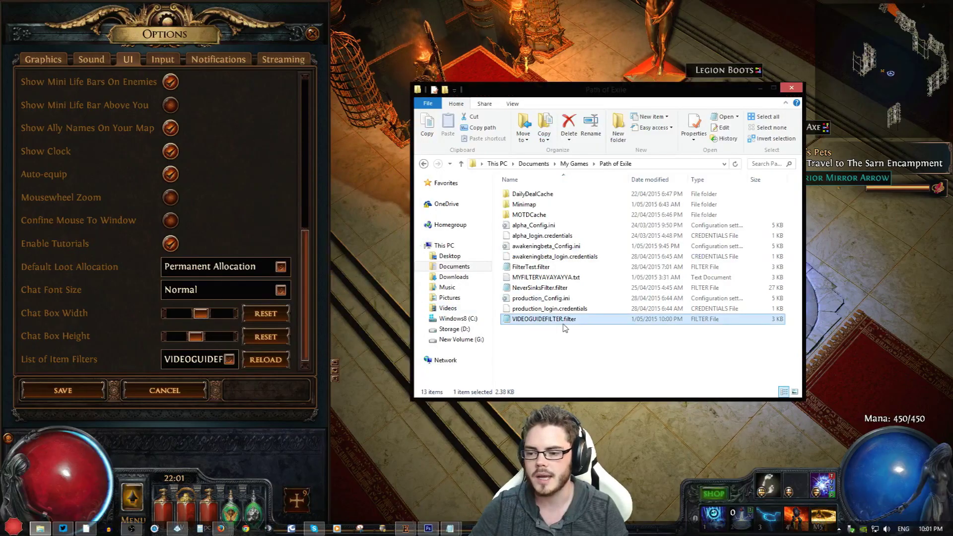